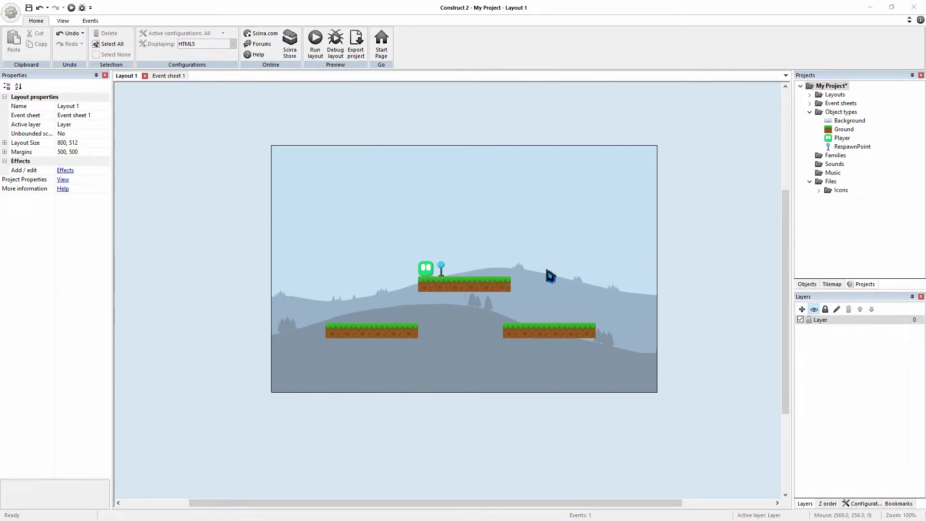
Inspect the Player, Ground and RespawnPoint properties, then view the layout properties.
{"action": "left_click", "coordinate": [426, 272]}
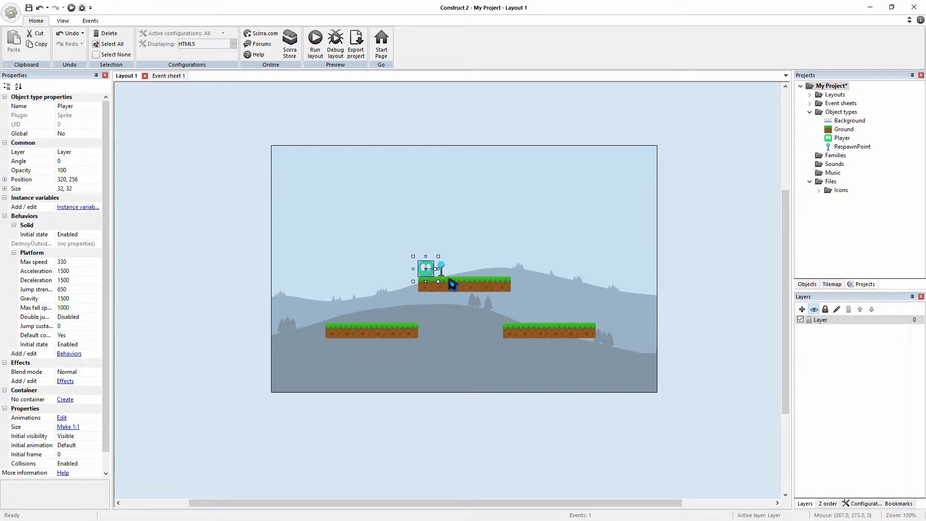
{"action": "left_click", "coordinate": [469, 285]}
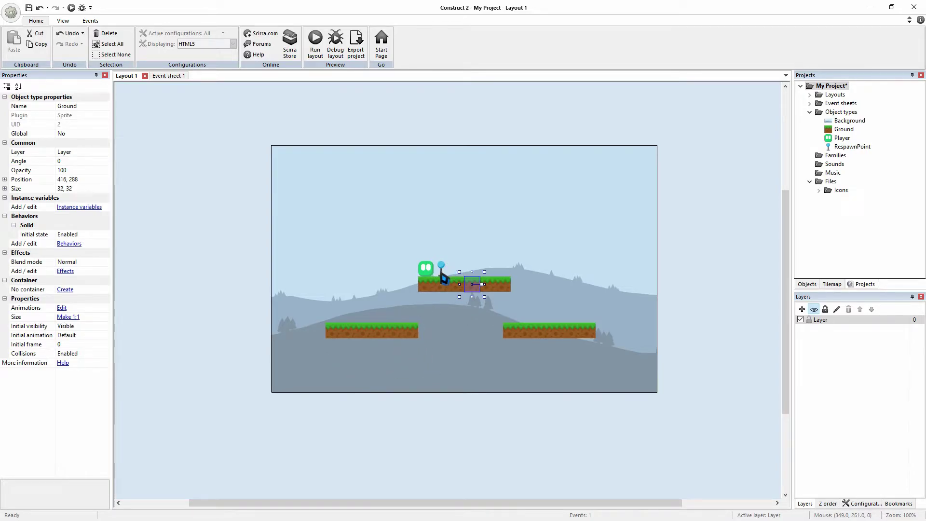
{"action": "left_click", "coordinate": [442, 270]}
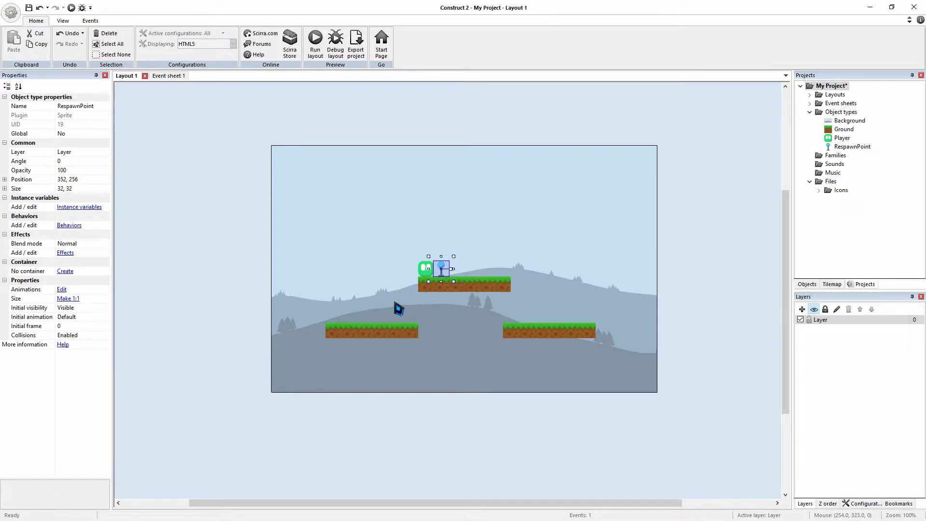
{"action": "left_click", "coordinate": [691, 272]}
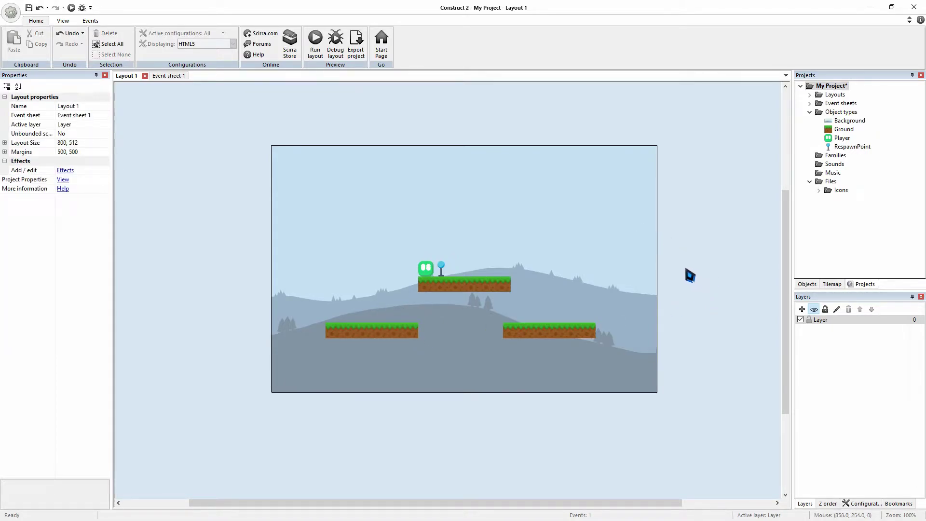
Insert a new Sprite object type named 'Enemy' from the layout's context menu.
{"action": "right_click", "coordinate": [680, 256]}
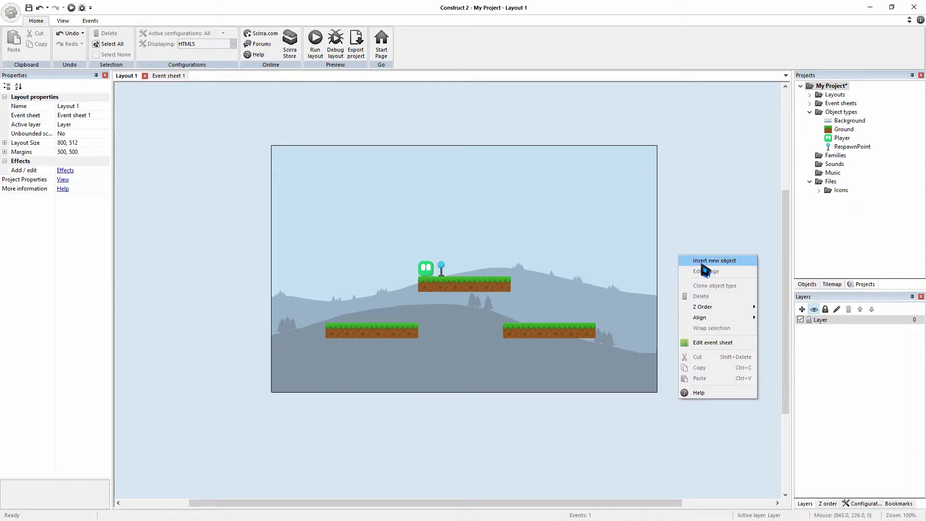
{"action": "left_click", "coordinate": [701, 263]}
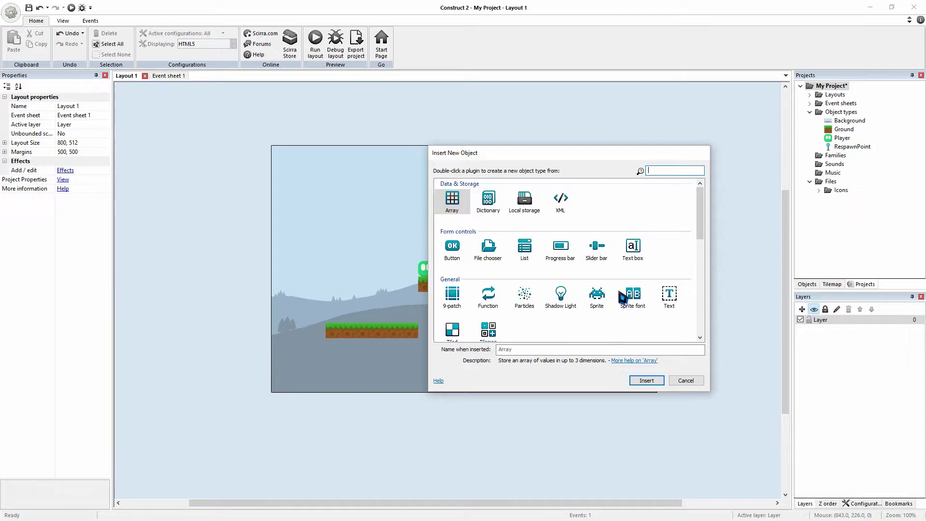
{"action": "left_click", "coordinate": [598, 296]}
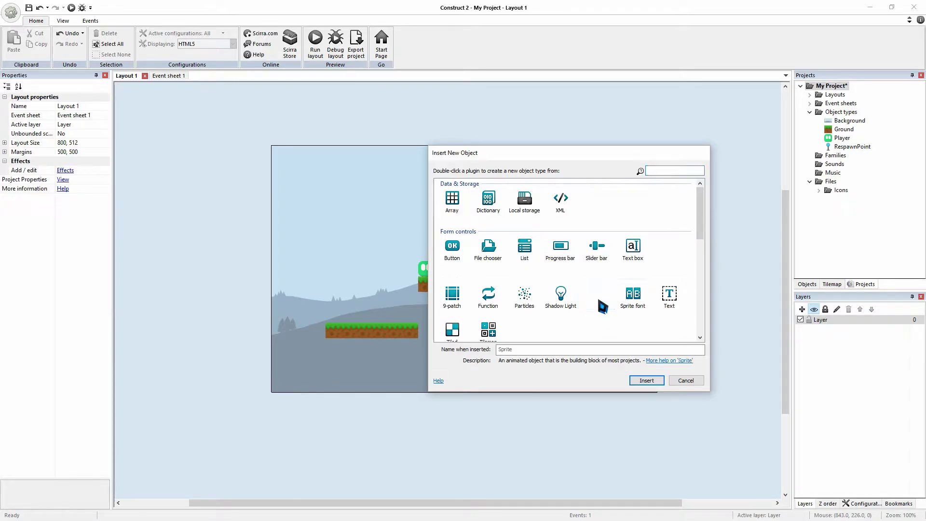
{"action": "left_click", "coordinate": [547, 348]}
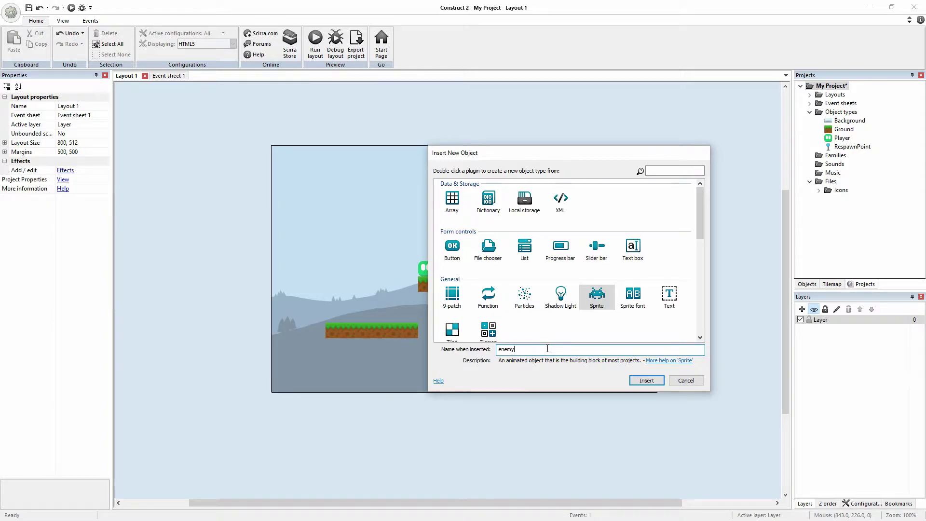
{"action": "type", "text": "E"}
{"action": "left_click", "coordinate": [646, 381]}
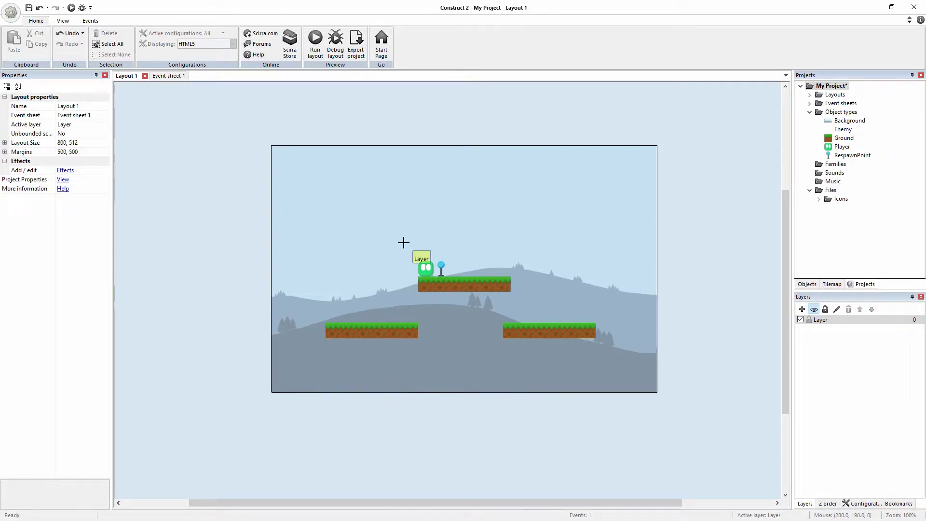
Place the Enemy on the lower-left platform, load Enemy.png as its image, and zoom in.
{"action": "left_click", "coordinate": [334, 314]}
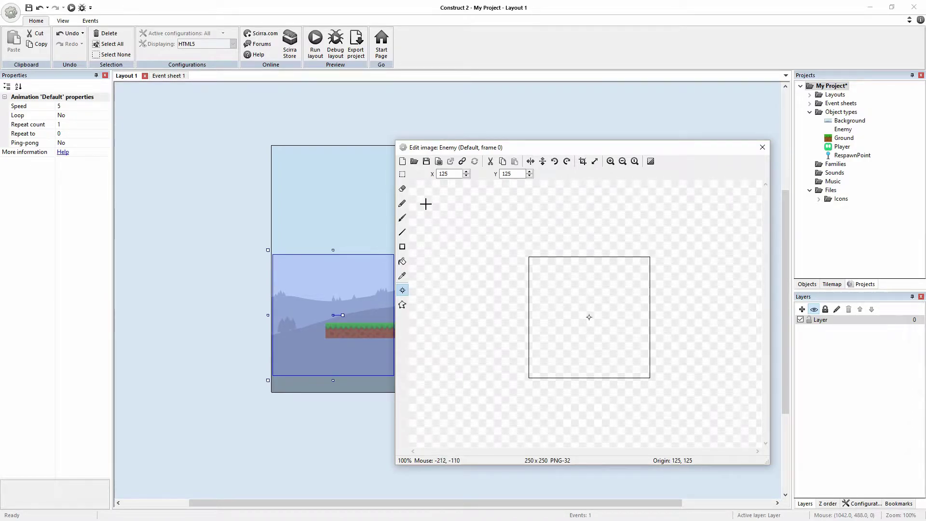
{"action": "left_click", "coordinate": [414, 161]}
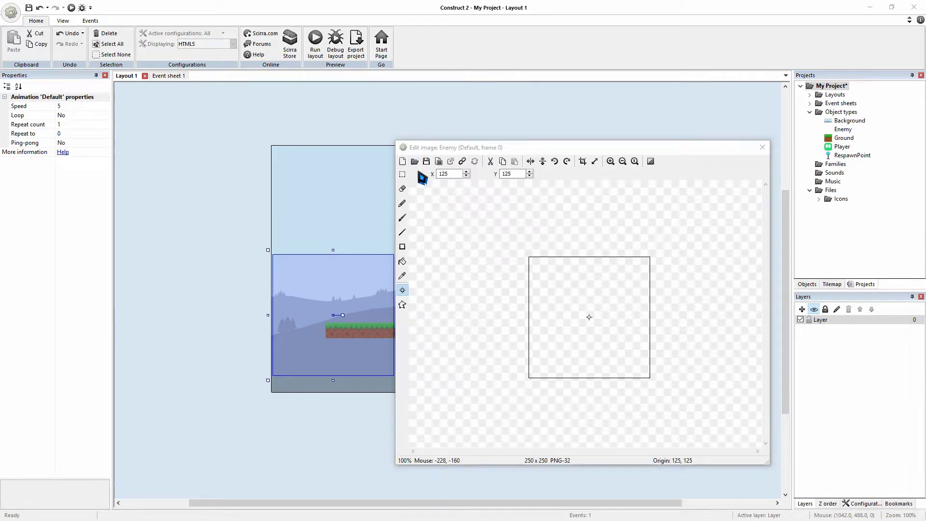
{"action": "left_click", "coordinate": [592, 245]}
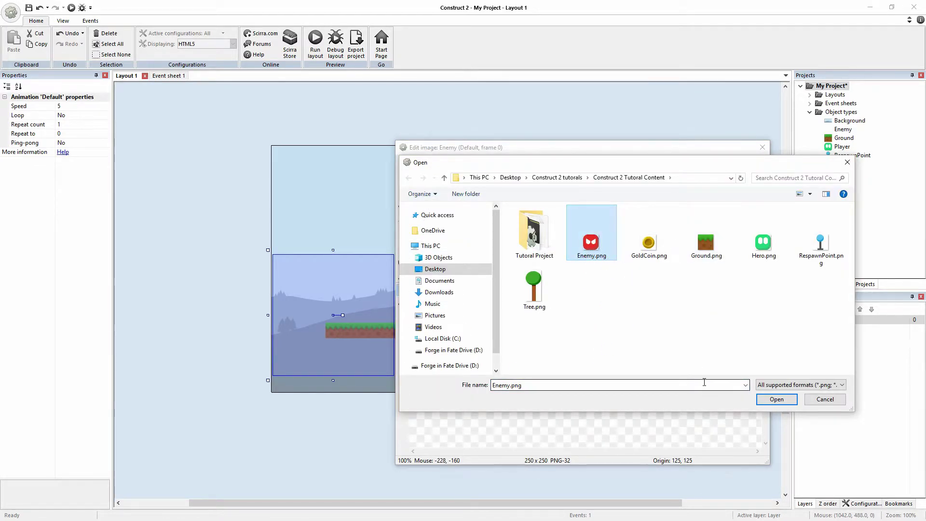
{"action": "left_click", "coordinate": [776, 399]}
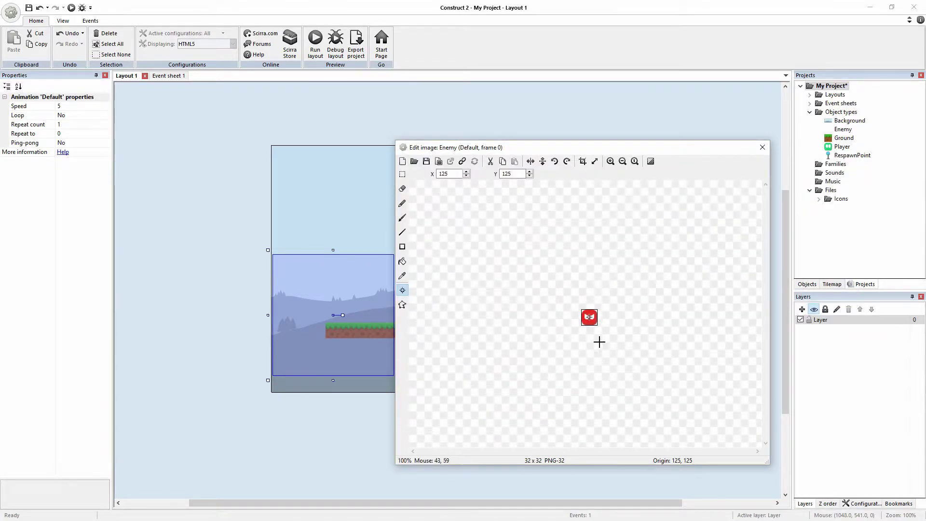
{"action": "left_click", "coordinate": [609, 161]}
{"action": "left_click", "coordinate": [609, 161]}
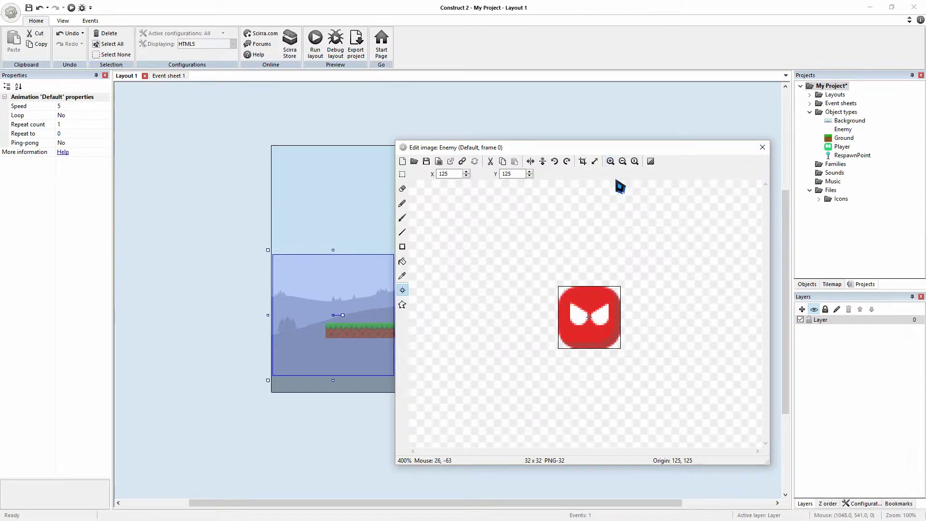
Move the collision polygon's bottom-left, top-right and top-left points to the image corners.
{"action": "left_click", "coordinate": [402, 305]}
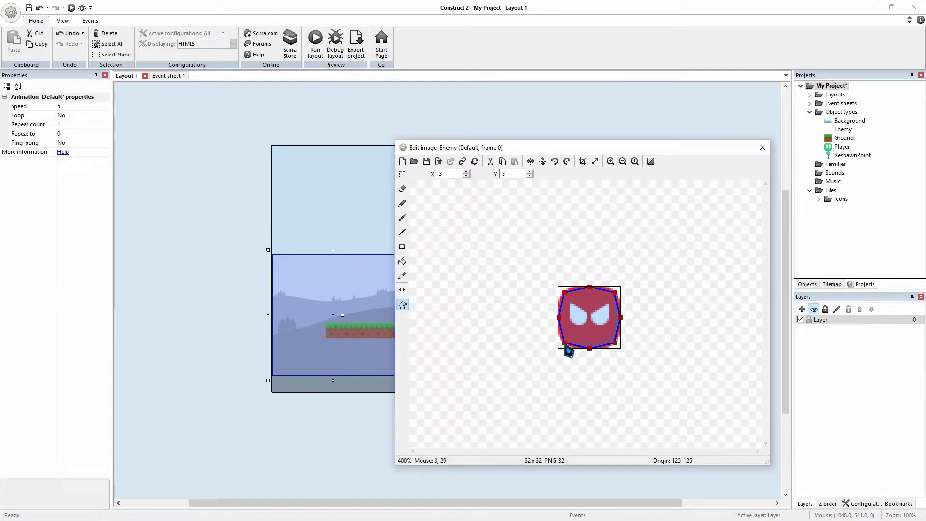
{"action": "left_click_drag", "start_coordinate": [564, 341], "coordinate": [533, 356]}
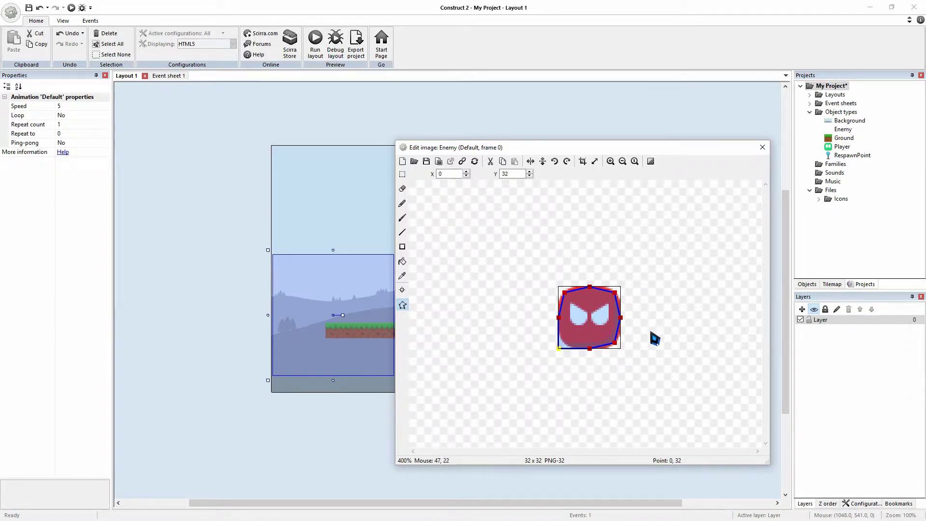
{"action": "left_click_drag", "start_coordinate": [614, 293], "coordinate": [646, 264]}
{"action": "left_click_drag", "start_coordinate": [566, 293], "coordinate": [534, 258]}
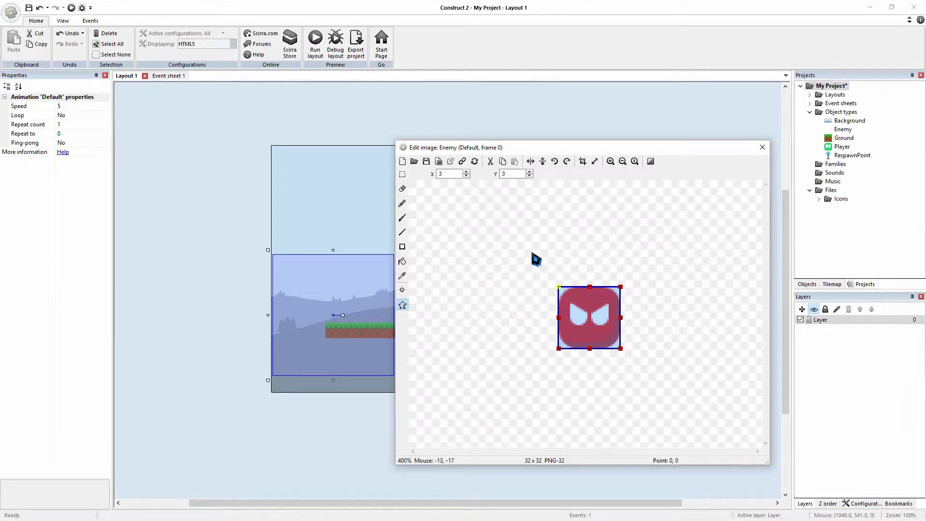
Adjust the left, top, bottom and right edge-midpoint collision points, then close the image editor.
{"action": "left_click", "coordinate": [558, 317]}
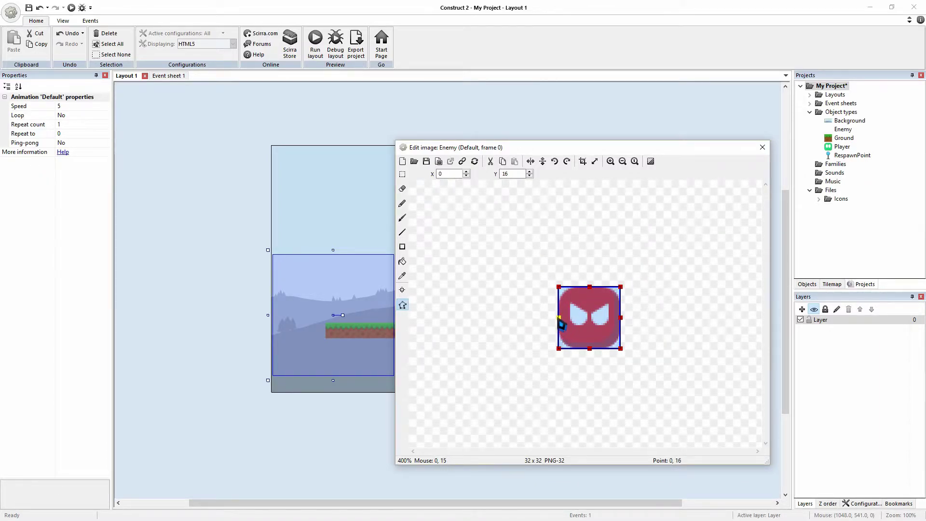
{"action": "left_click", "coordinate": [589, 287]}
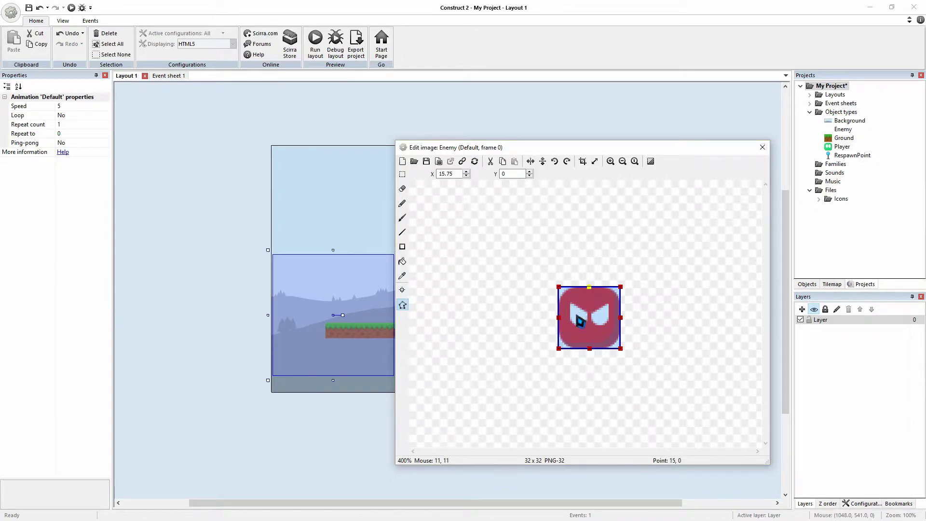
{"action": "left_click", "coordinate": [589, 349]}
{"action": "left_click", "coordinate": [620, 317]}
{"action": "left_click", "coordinate": [638, 353]}
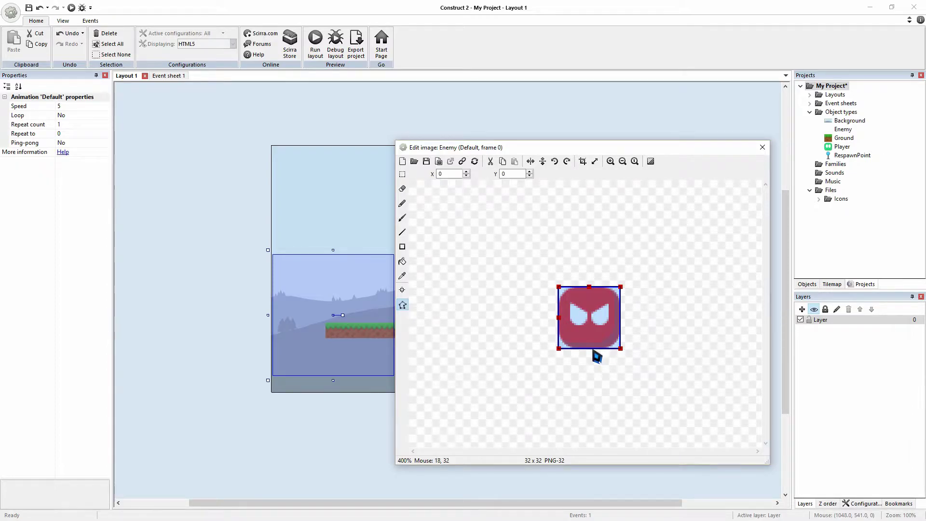
{"action": "left_click", "coordinate": [559, 318]}
{"action": "left_click", "coordinate": [640, 429]}
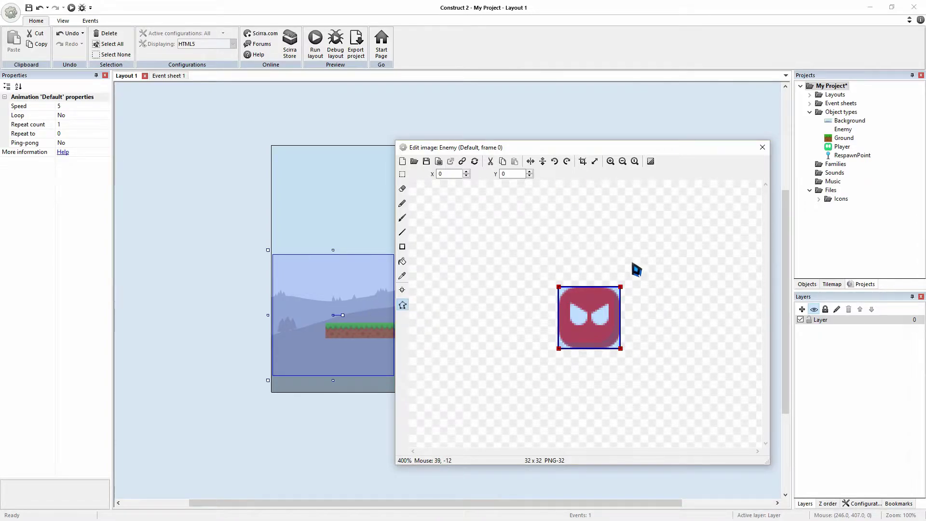
{"action": "left_click", "coordinate": [762, 148]}
{"action": "left_click", "coordinate": [237, 376]}
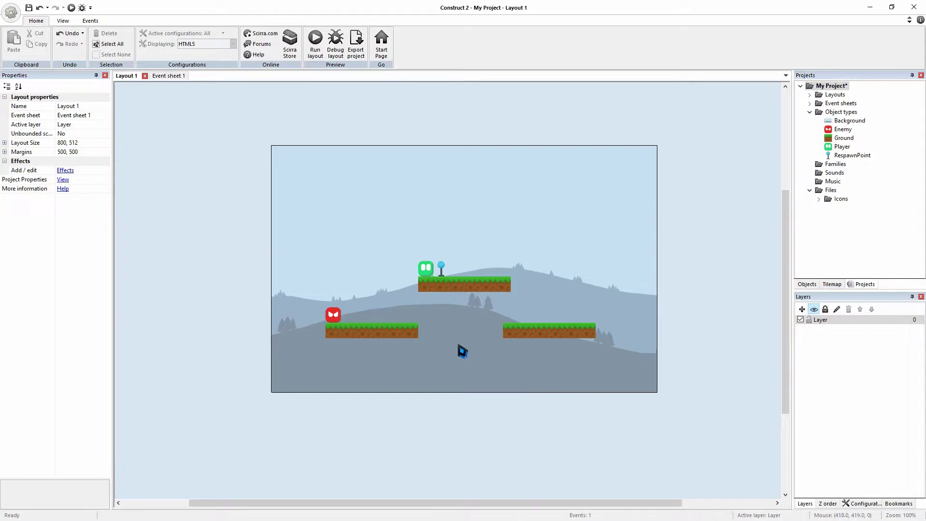
{"action": "mouse_move", "coordinate": [427, 269]}
{"action": "left_mouse_down"}
{"action": "mouse_move", "coordinate": [348, 314]}
{"action": "mouse_move", "coordinate": [341, 299]}
{"action": "mouse_move", "coordinate": [347, 306]}
{"action": "mouse_move", "coordinate": [378, 262]}
{"action": "mouse_move", "coordinate": [423, 261]}
{"action": "mouse_move", "coordinate": [426, 268]}
{"action": "left_mouse_up"}
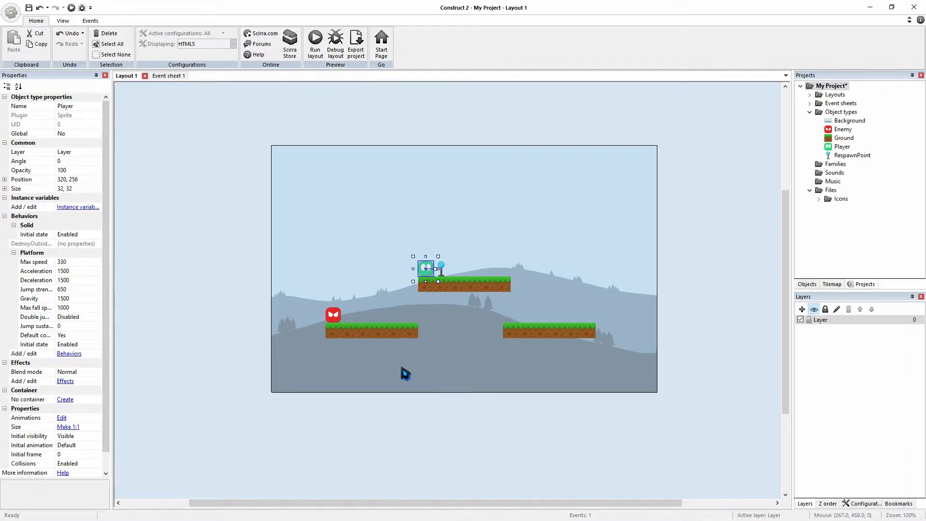
{"action": "left_click", "coordinate": [477, 432]}
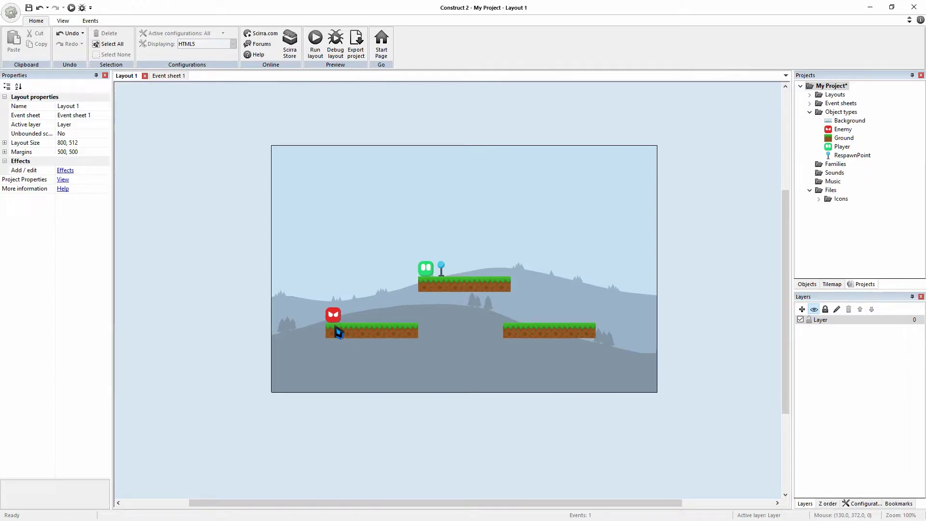
{"action": "mouse_move", "coordinate": [426, 276]}
{"action": "left_mouse_down"}
{"action": "mouse_move", "coordinate": [382, 308]}
{"action": "mouse_move", "coordinate": [336, 321]}
{"action": "mouse_move", "coordinate": [388, 275]}
{"action": "mouse_move", "coordinate": [427, 277]}
{"action": "left_mouse_up"}
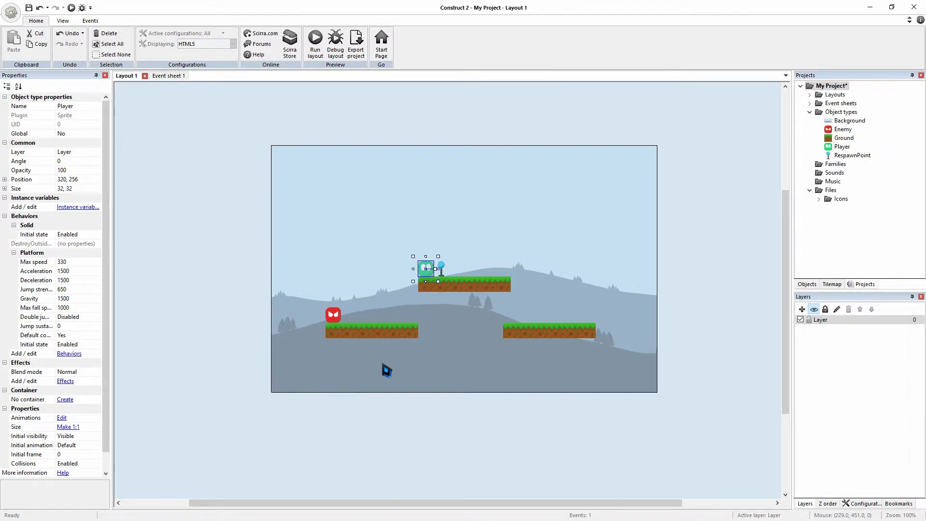
{"action": "left_click", "coordinate": [333, 316]}
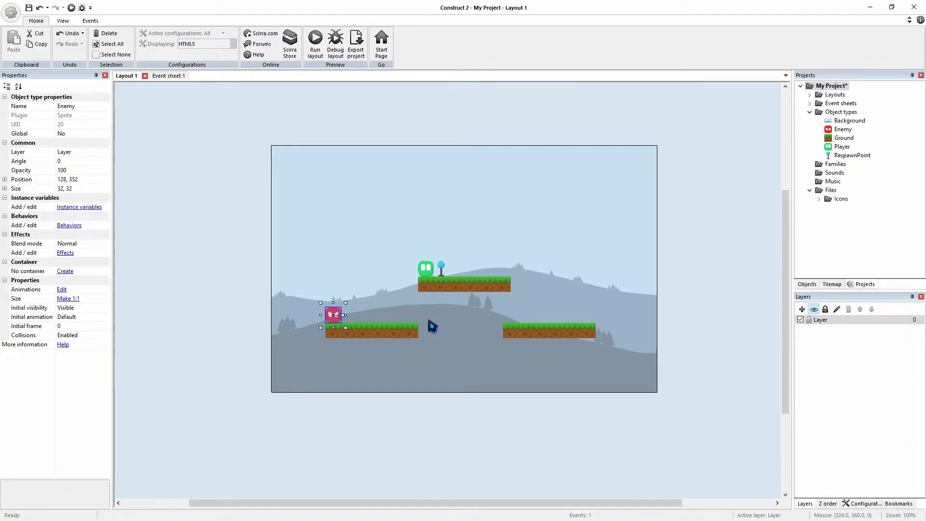
{"action": "left_click_drag", "start_coordinate": [338, 322], "coordinate": [335, 320]}
{"action": "left_click_drag", "start_coordinate": [337, 327], "coordinate": [413, 328]}
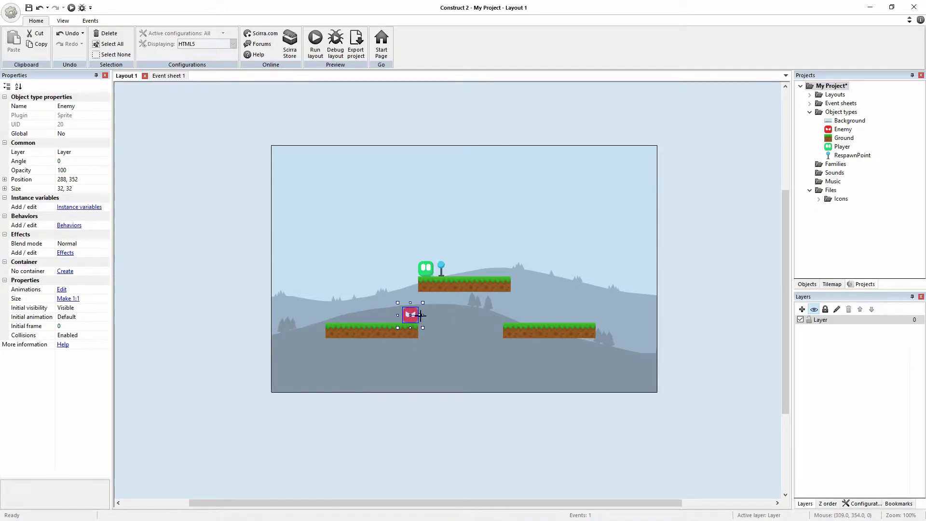
{"action": "left_click_drag", "start_coordinate": [414, 325], "coordinate": [339, 322]}
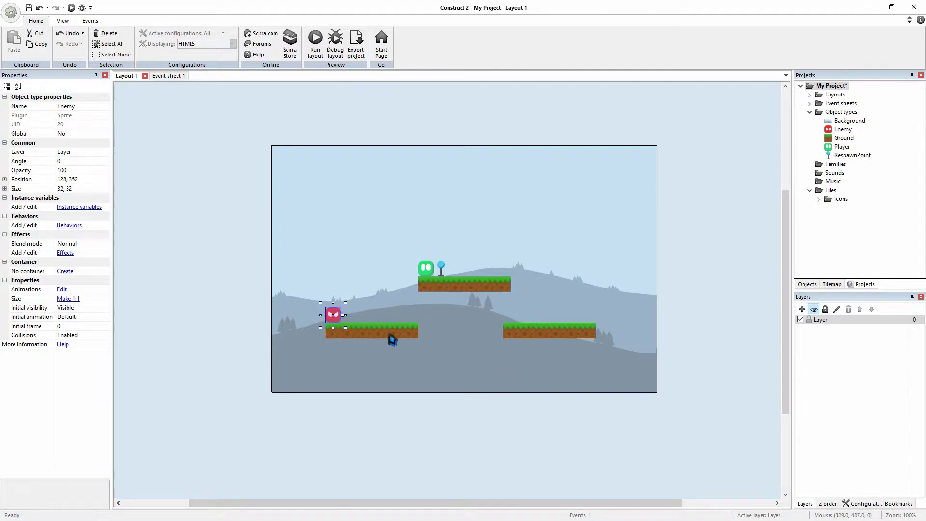